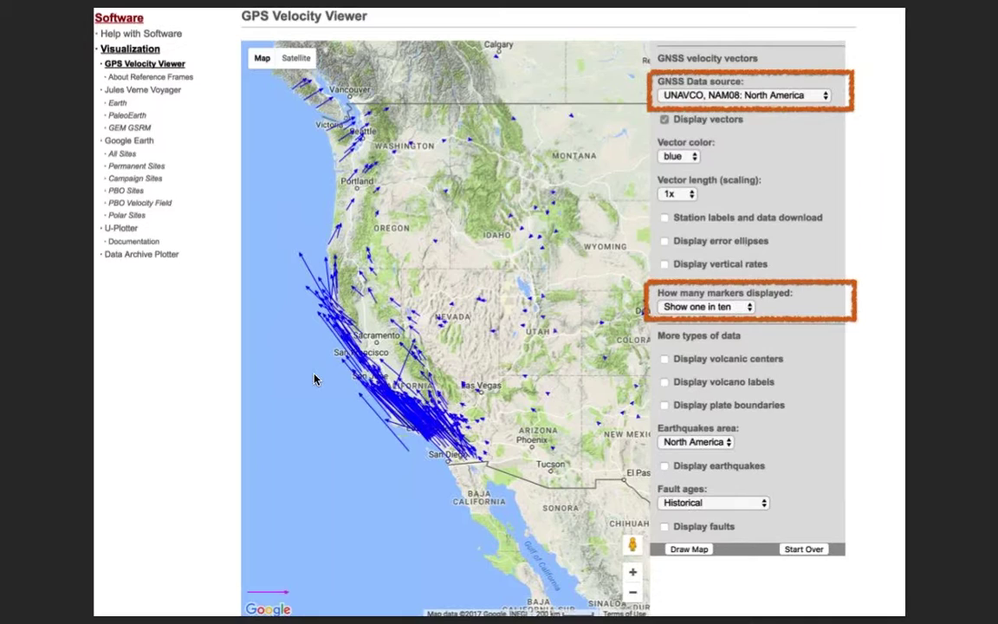
# Step: Advance through the GNSS data source and marker-count slides to the California map at 0.5x
pyautogui.press('Right')
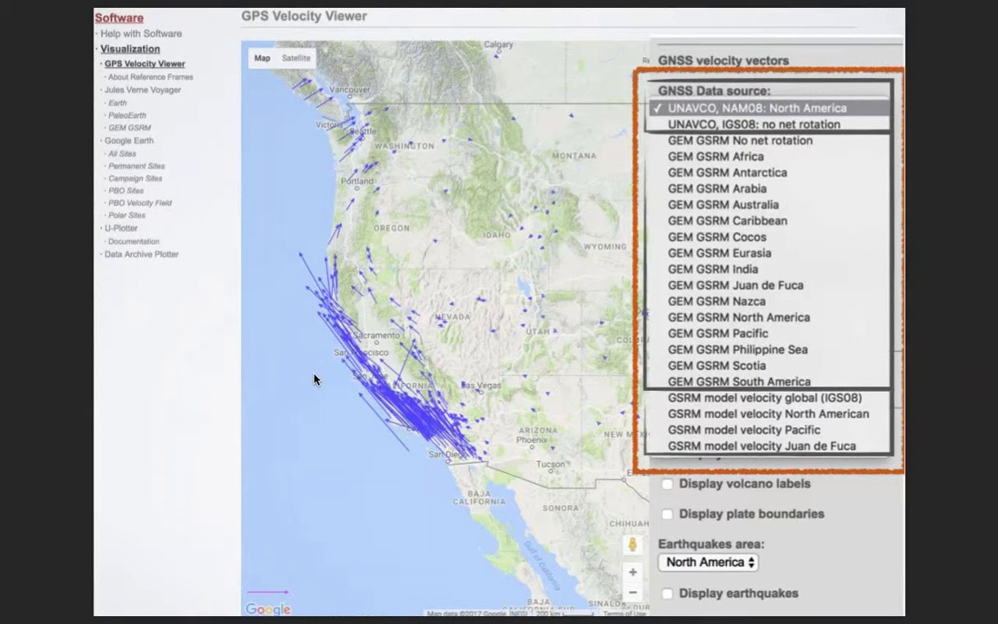
pyautogui.press('Right')
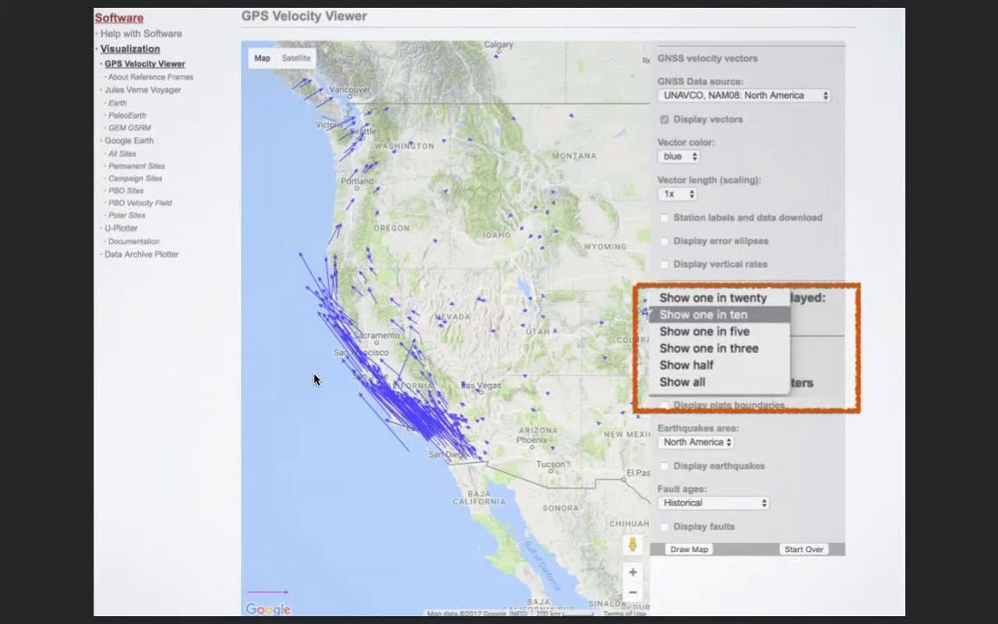
pyautogui.press('Right')
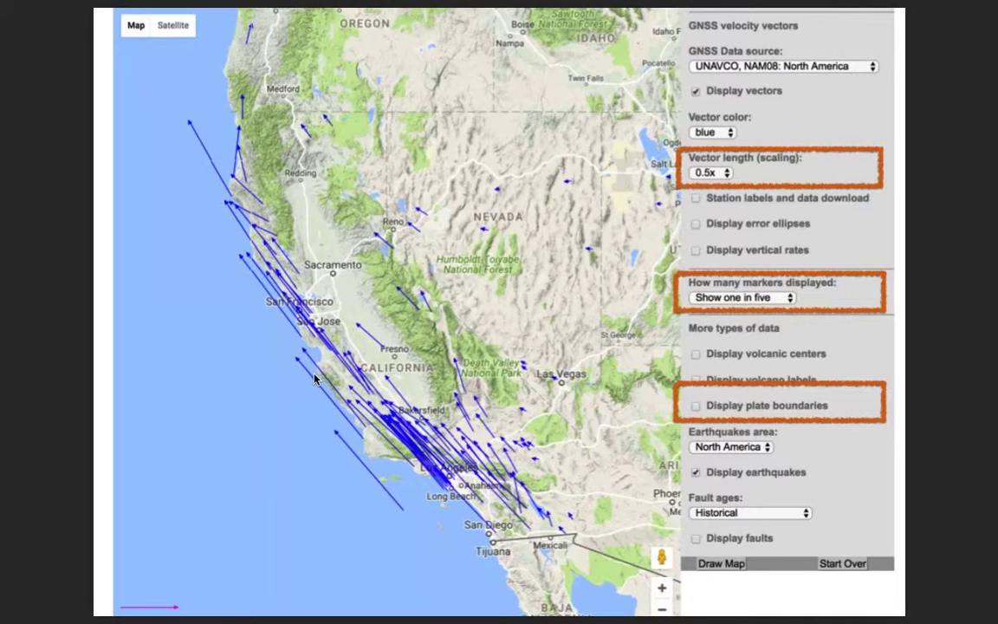
# Step: Show page 9 with Vector length 0.5x, 'Show one in five' markers and Display plate boundaries boxed
pyautogui.press('Right')
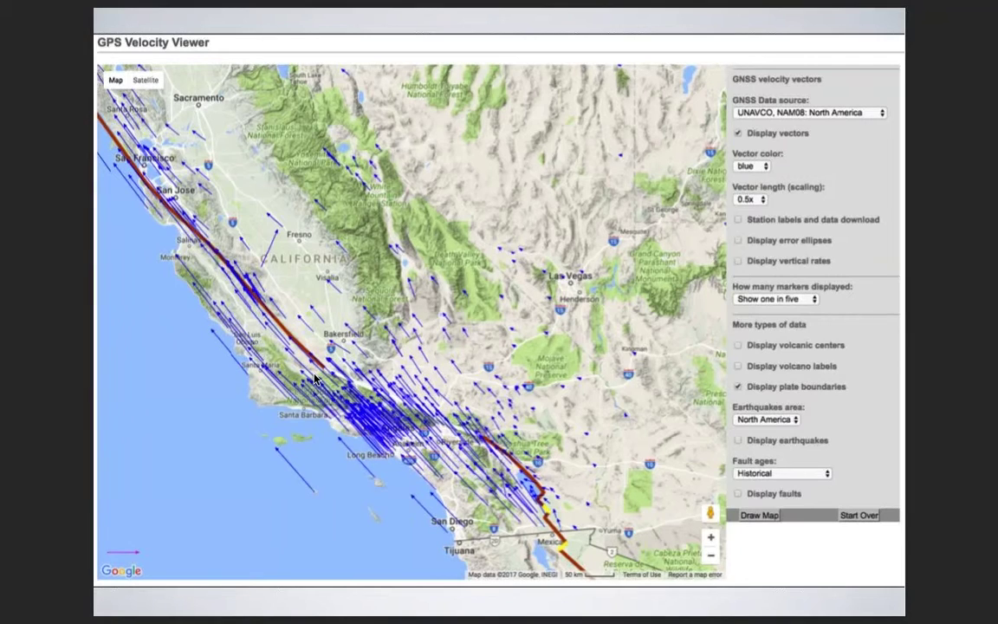
# Step: Scroll down to the Key legend listing vector, earthquake, plate boundary, fault and volcano symbols
pyautogui.scroll(-5, 314, 379)
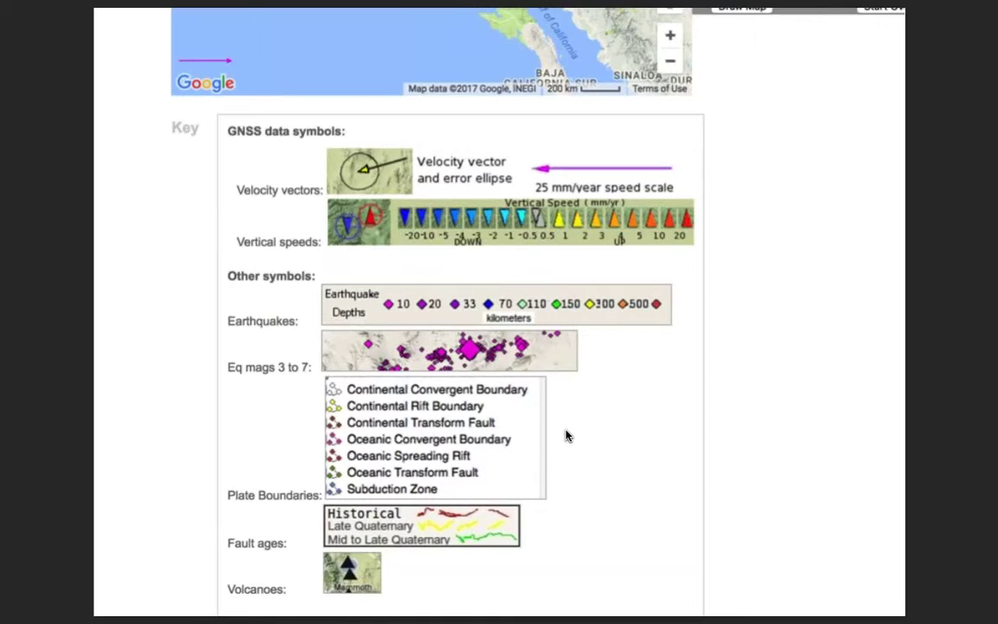
# Step: Scroll to page 12, where a grey ellipse circles central California on the velocity map
pyautogui.scroll(-3, 567, 436)
pyautogui.scroll(-5, 567, 436)
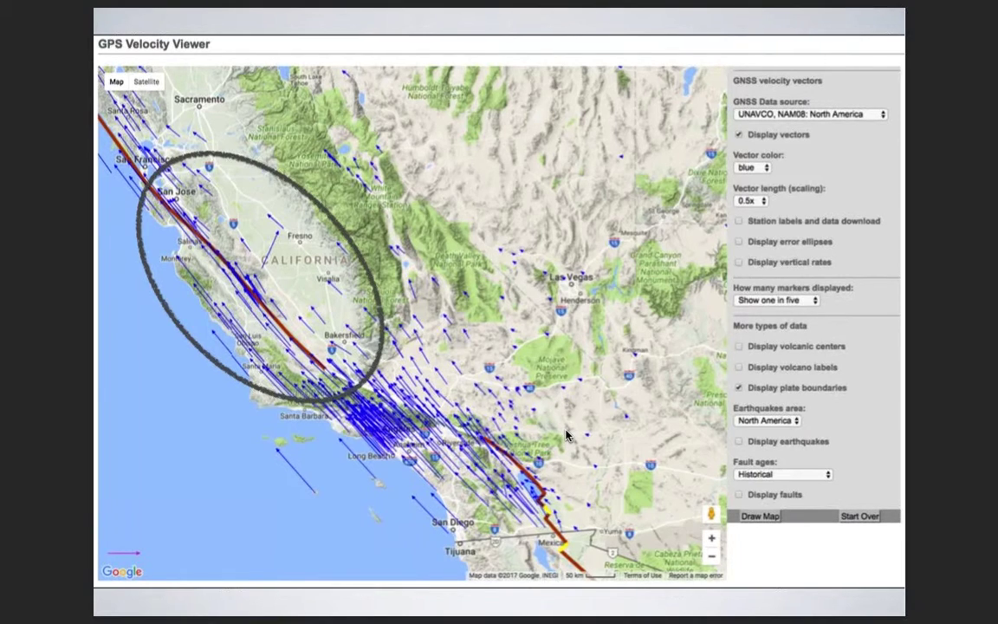
# Step: Advance to the southern California close-up with Station labels and 'Show one in three' boxed
pyautogui.press('Right')
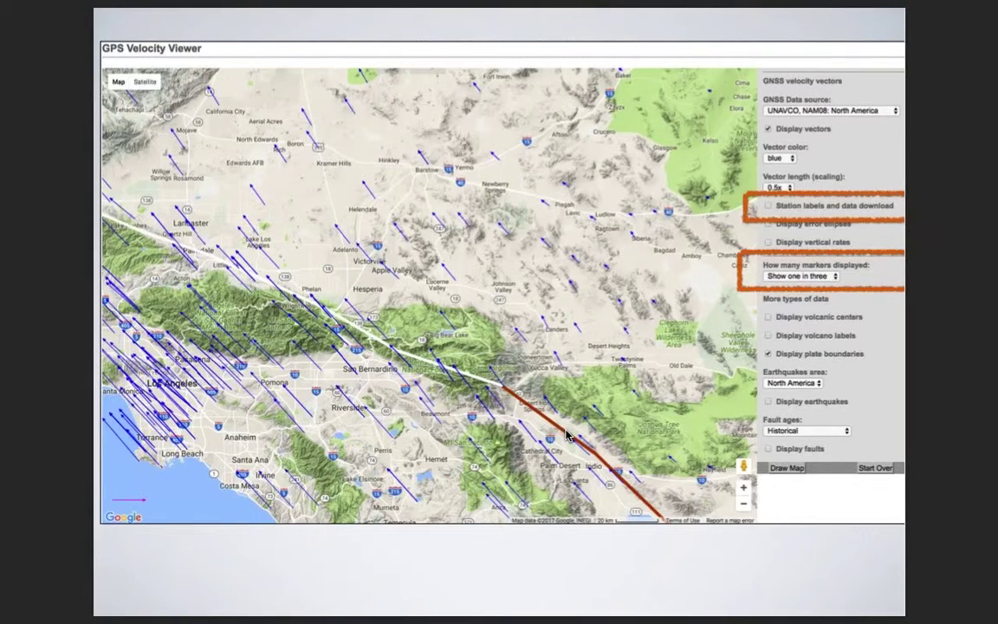
pyautogui.press('Right')
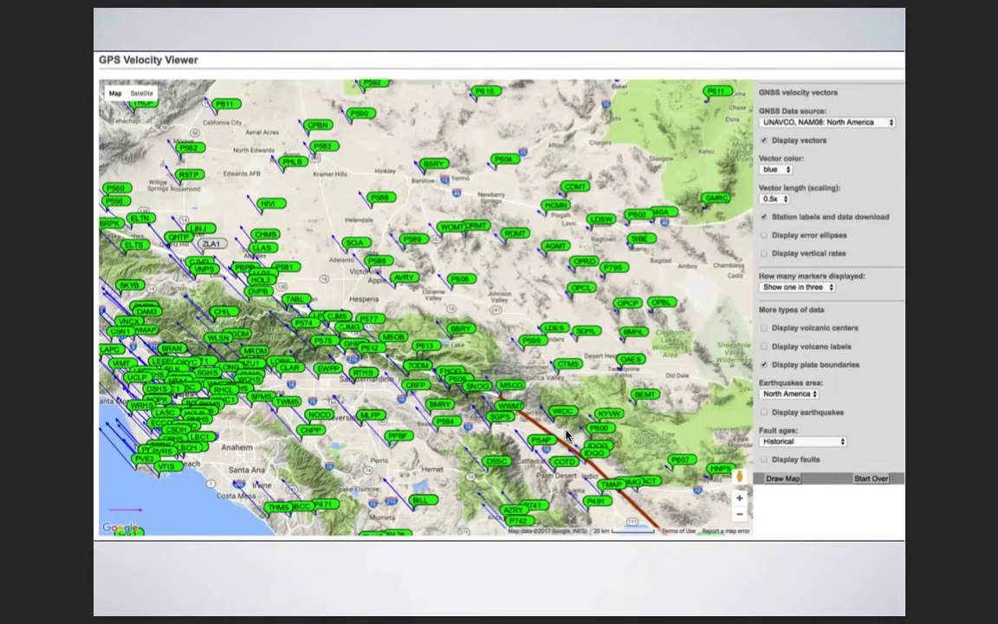
# Step: Advance to page 15 showing station P471's popup: 37.14 mm/yr speed, 317.51 direction
pyautogui.press('Right')
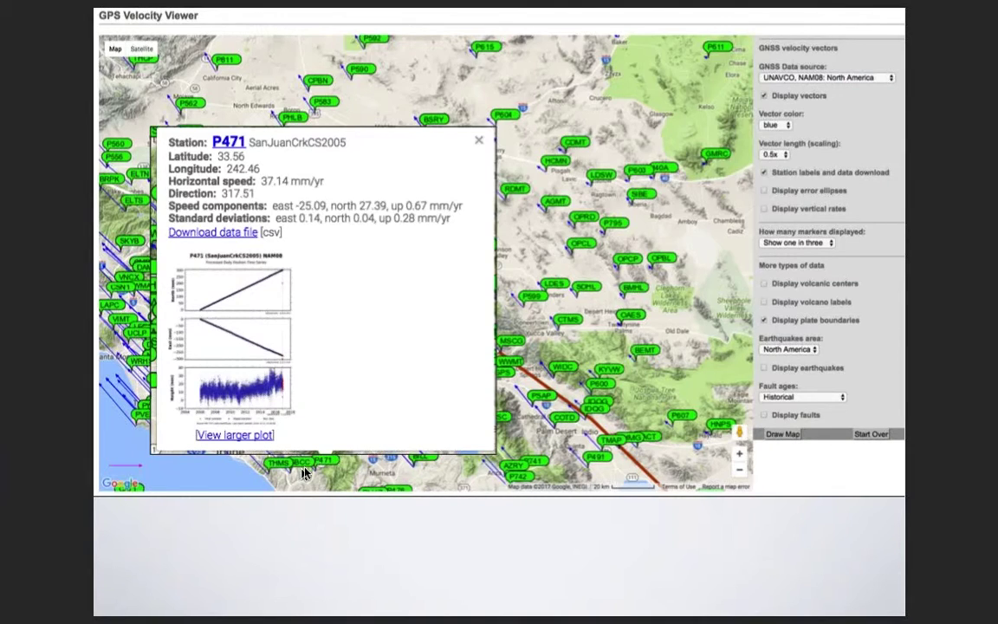
# Step: Show the zoomed P471 popup with Station line boxed, then its PBO Station Overview page
pyautogui.press('Right')
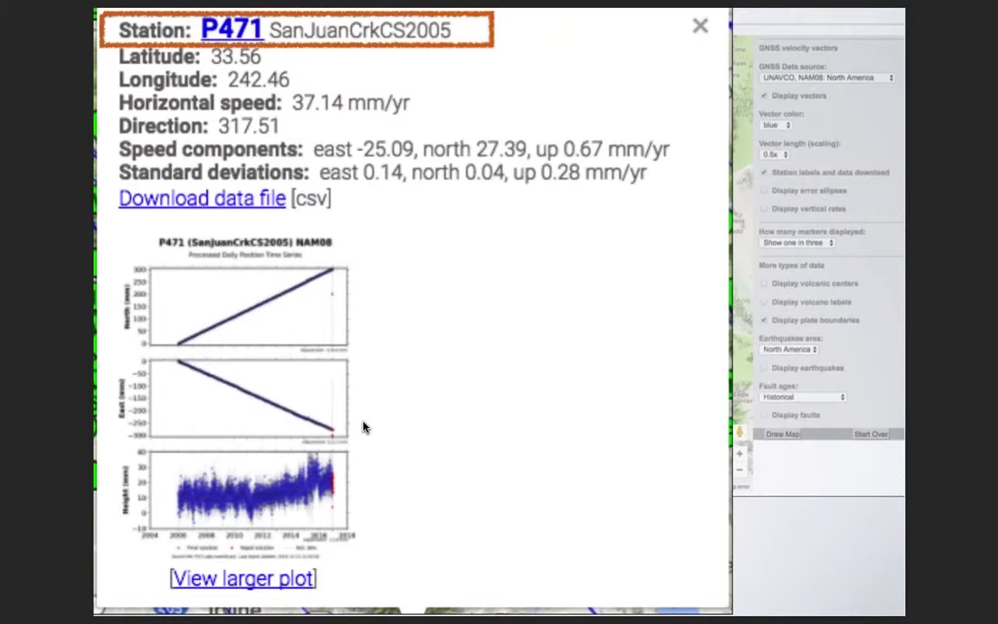
pyautogui.press('Right')
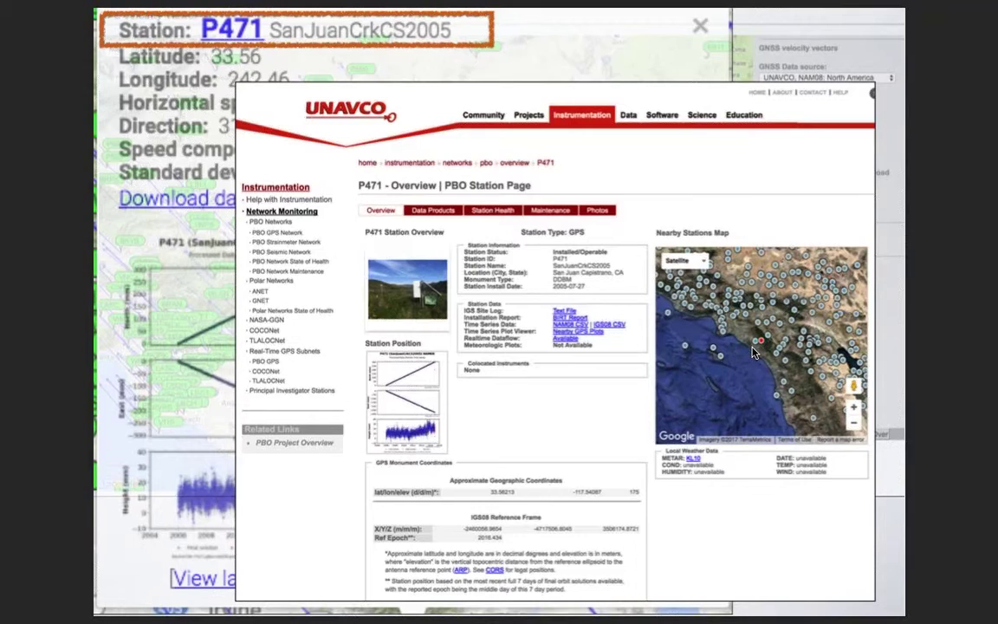
# Step: Advance to page 18 with P471's latitude 33.56 and longitude 242.46 boxed
pyautogui.press('Right')
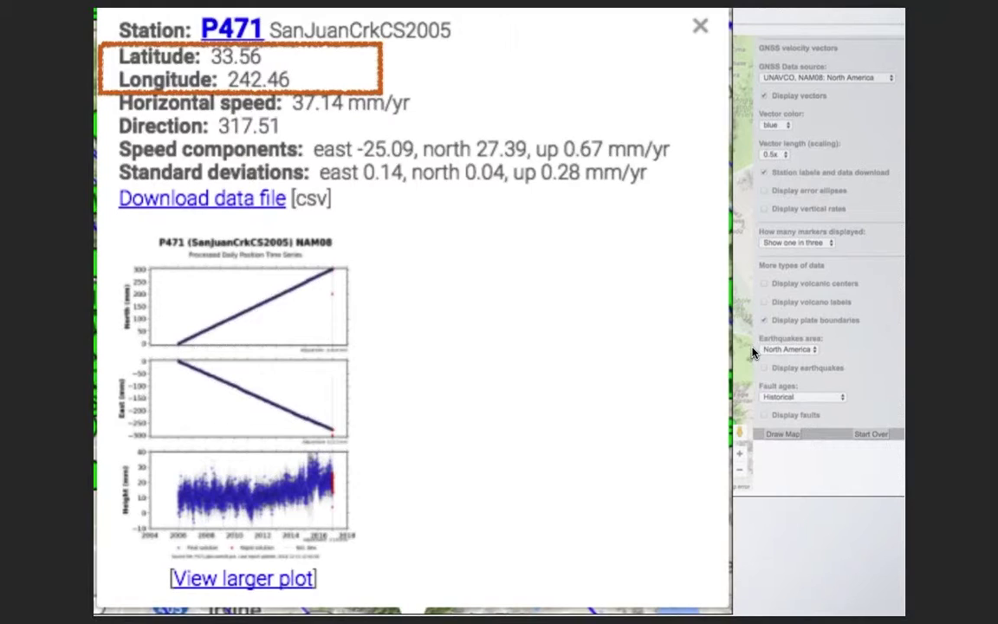
# Step: Step through P471's horizontal speed, speed components and position time series data file slides
pyautogui.press('Right')
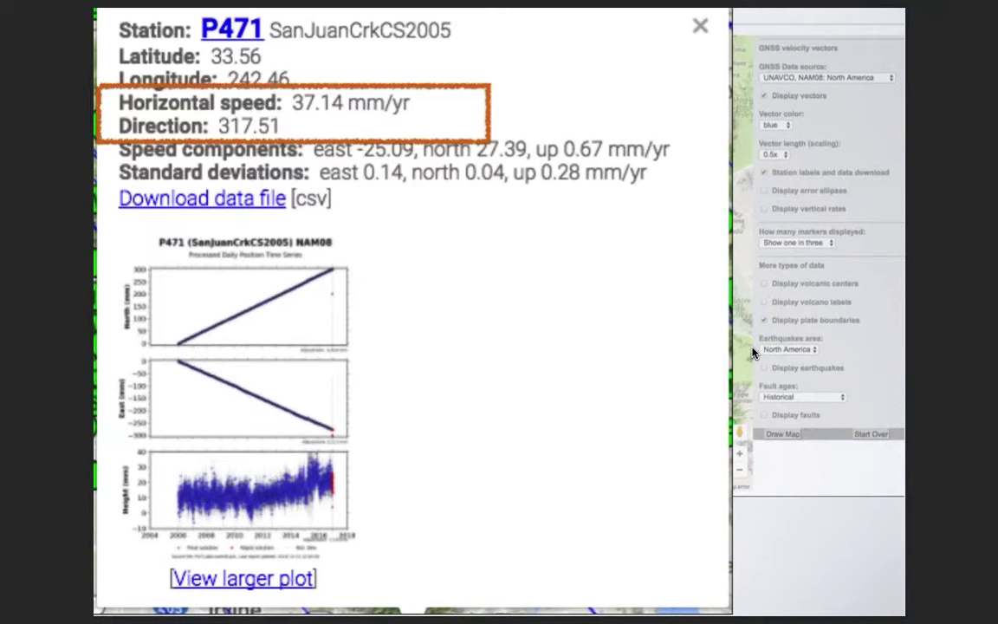
pyautogui.press('Right')
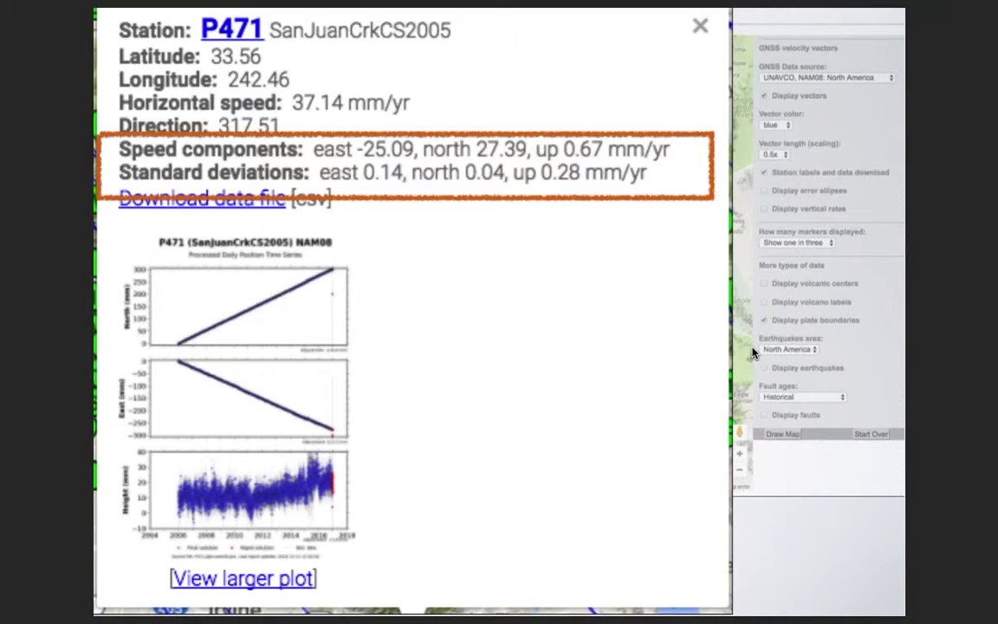
pyautogui.press('Right')
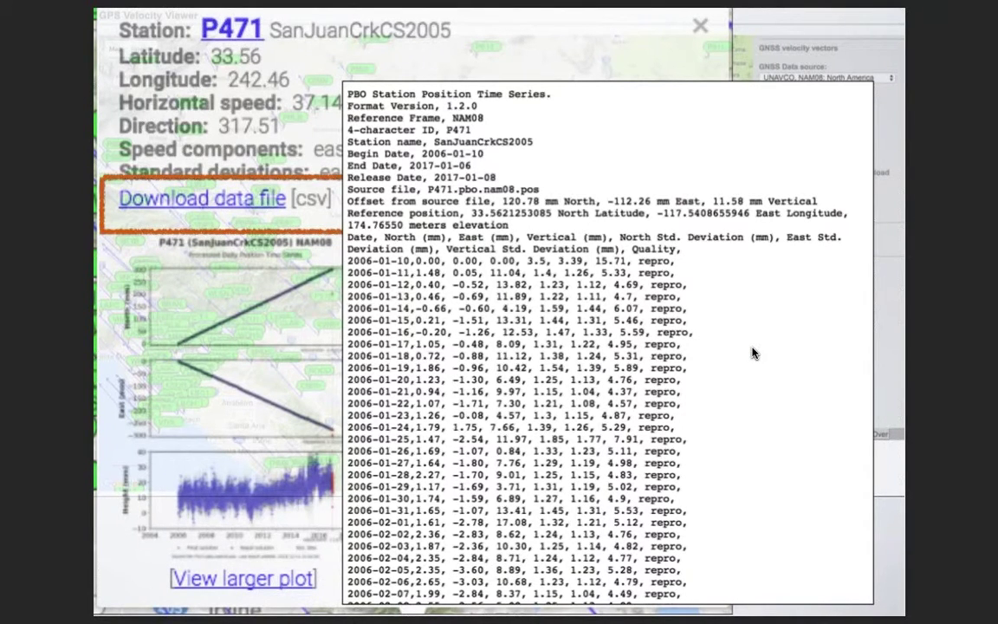
# Step: Continue past P471's time series plot and 'Moving to Cascadia' to the labelled Pacific Northwest map
pyautogui.press('Right')
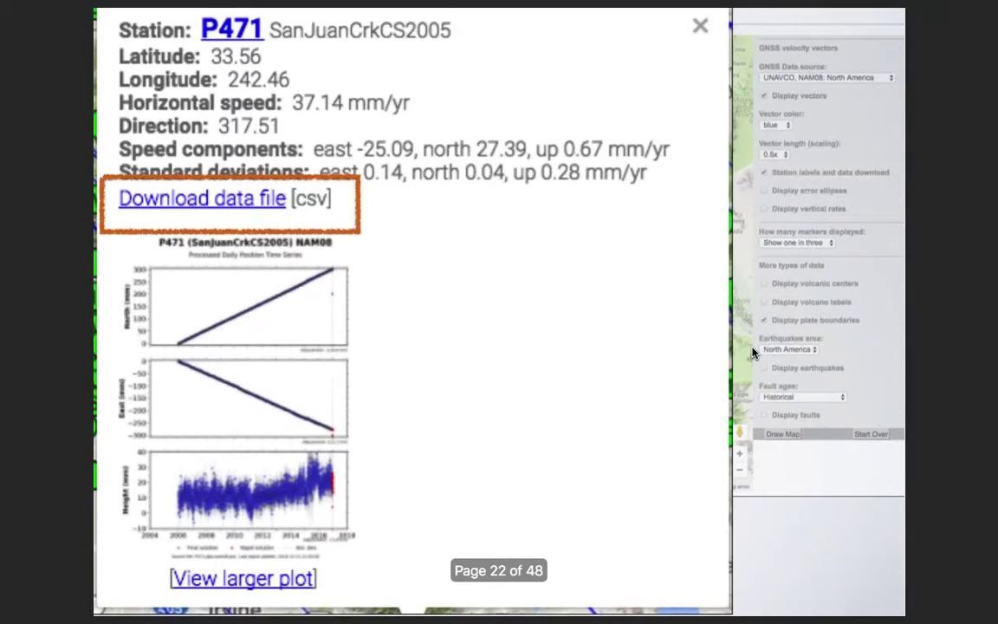
pyautogui.press('Right')
pyautogui.press('Right')
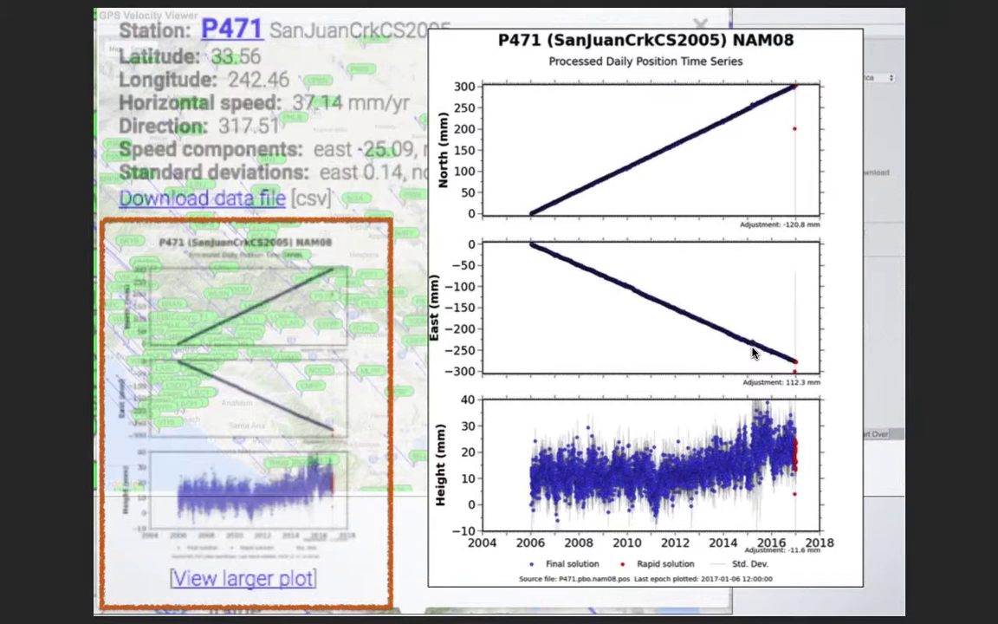
pyautogui.press('Right')
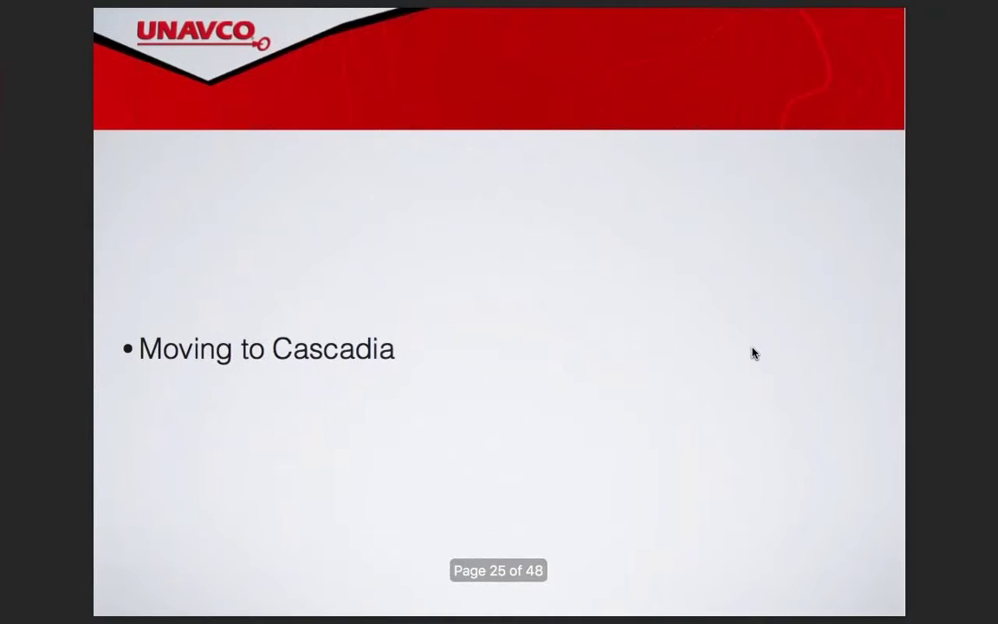
pyautogui.press('Right')
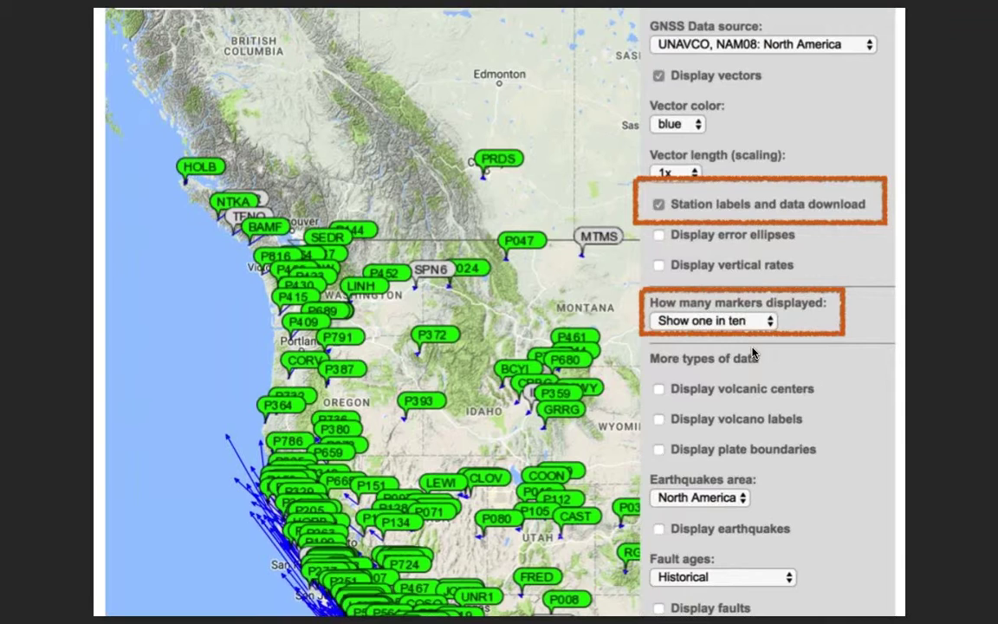
# Step: Advance to page 27 listing data sources UNAVCO NAM08, IGS 08 and GEM GSREM
pyautogui.press('Right')
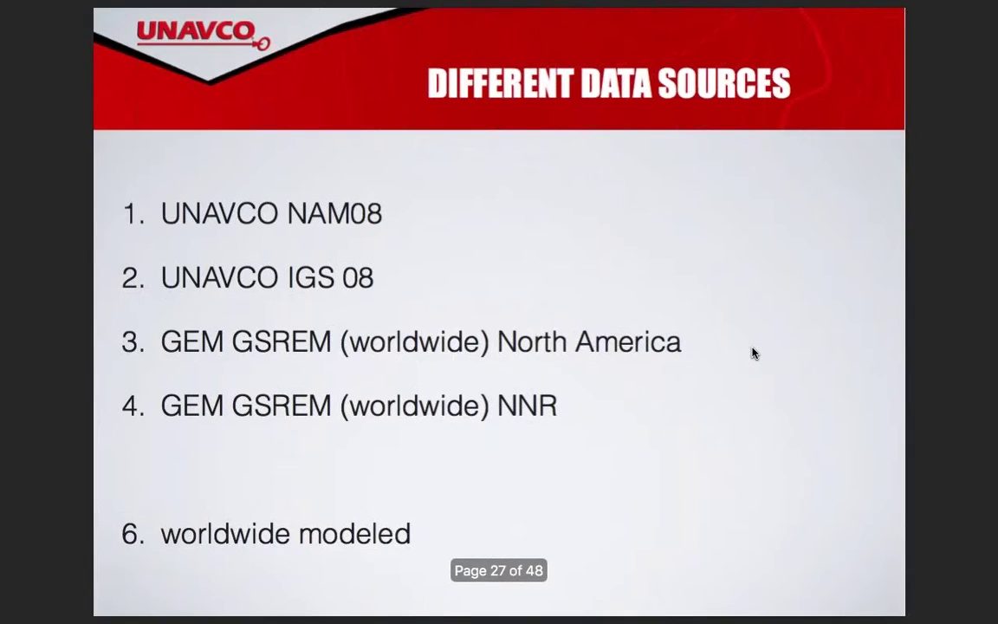
# Step: Page through the NAM08 and IGS08 no-net-rotation velocity maps to the GEM GSRM North America map (page 30)
pyautogui.press('Right')
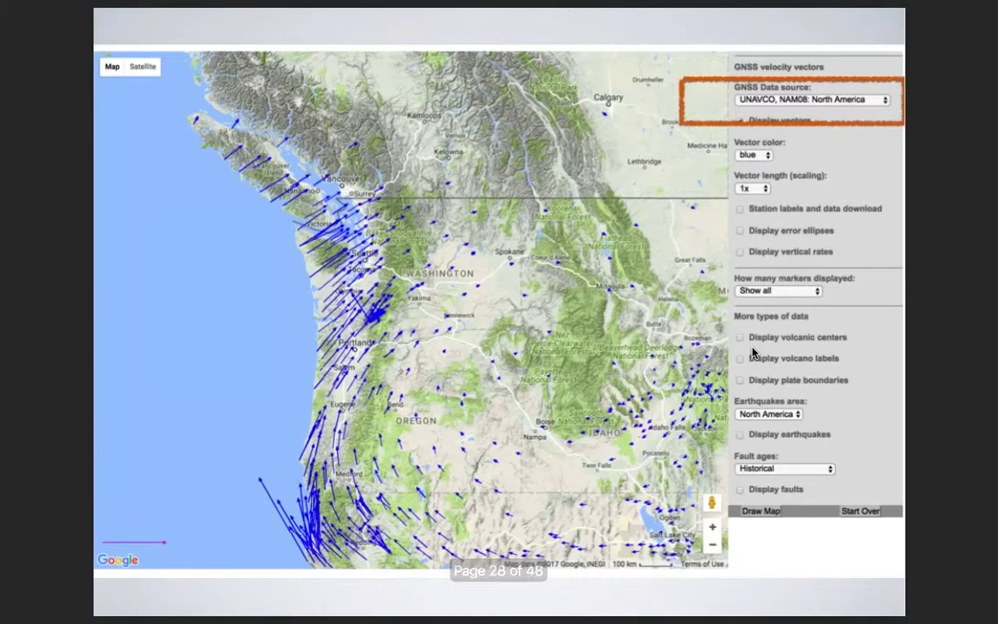
pyautogui.press('Left')
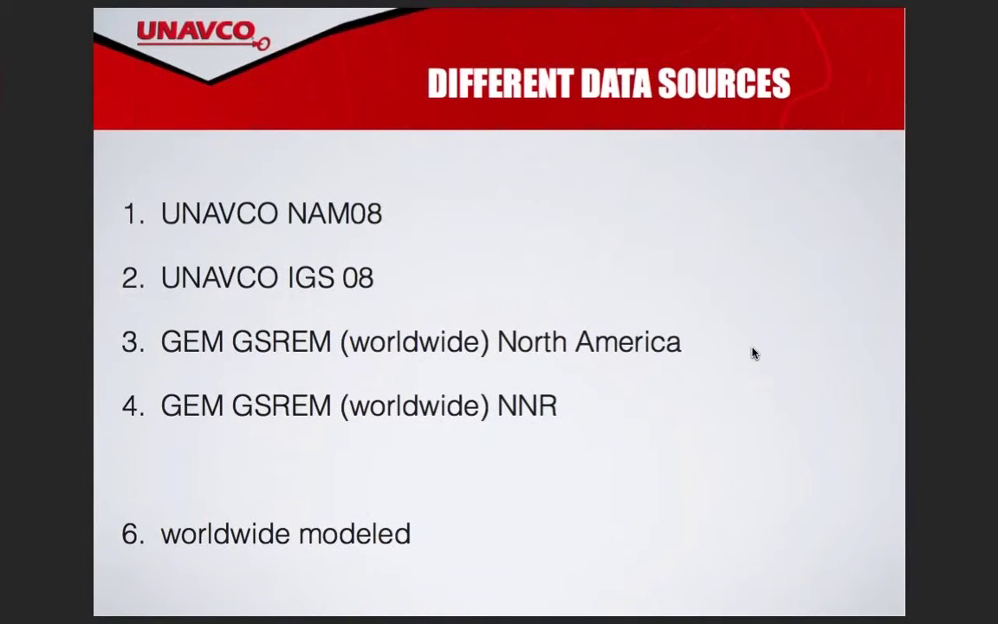
pyautogui.press('Right')
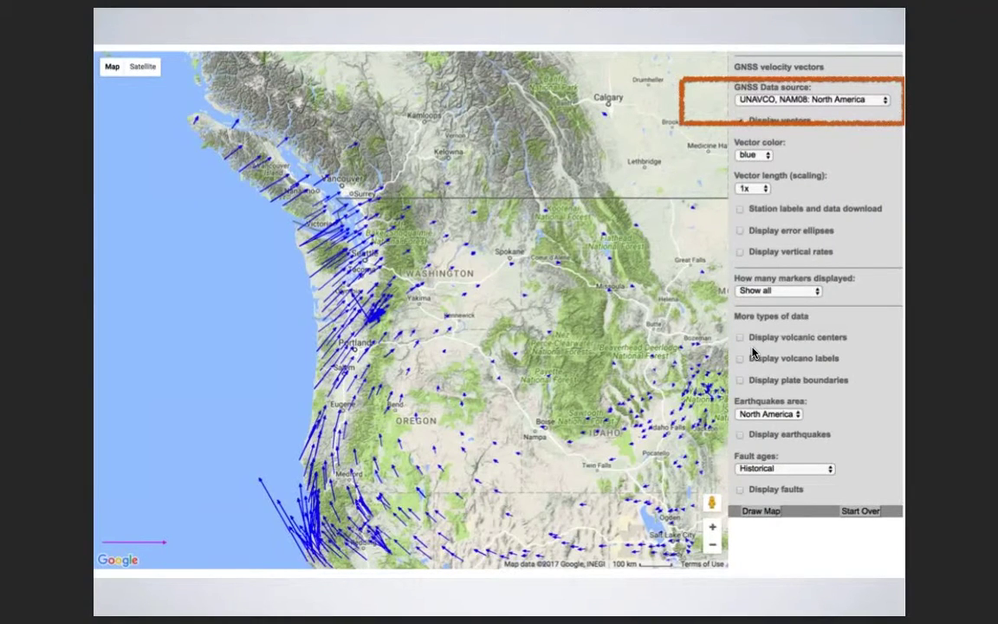
pyautogui.press('Right')
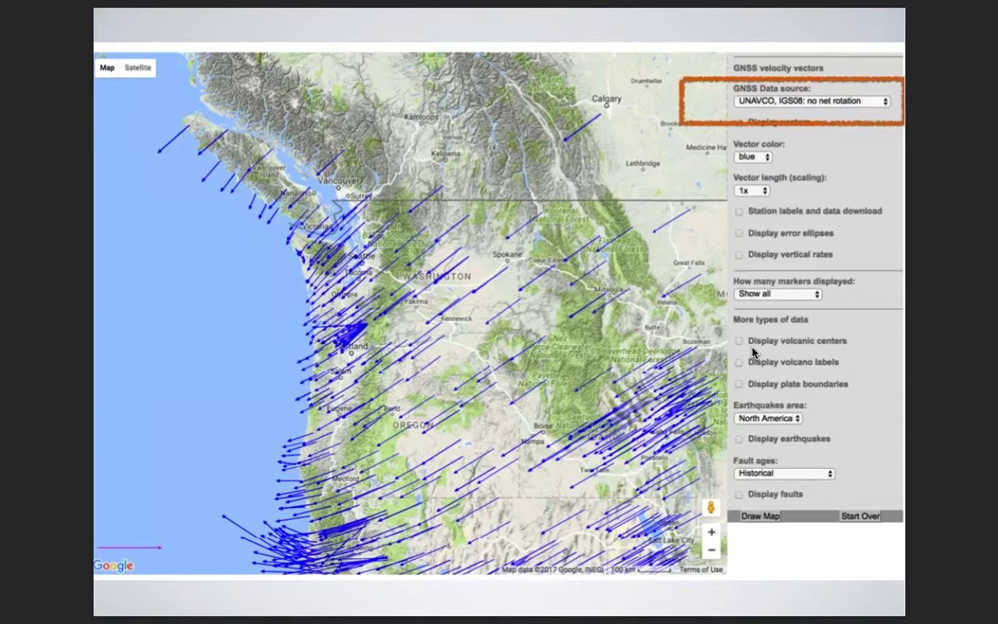
pyautogui.press('Right')
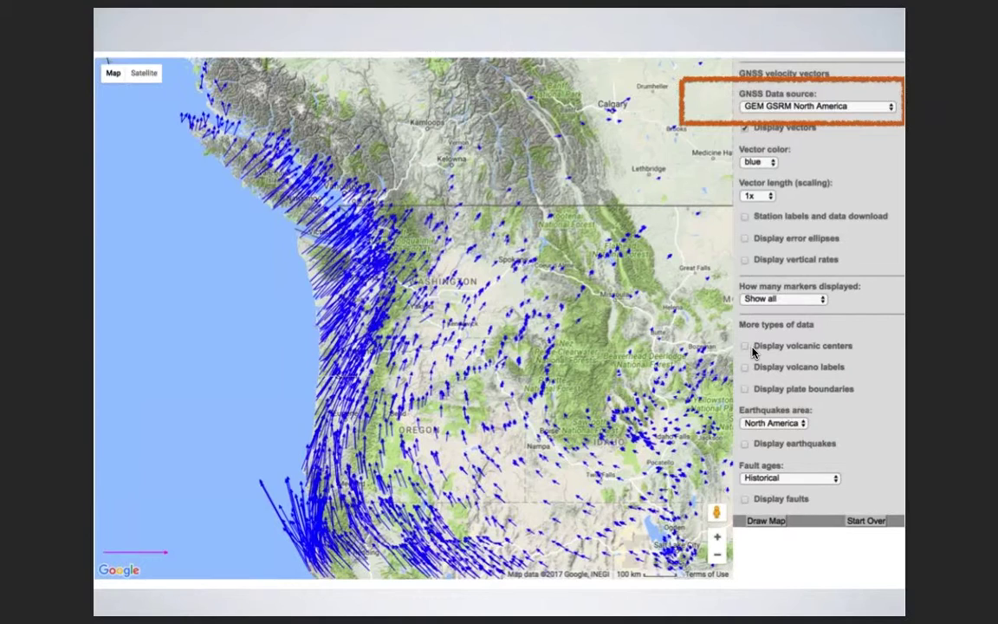
# Step: Advance past the GEM GSRM no-net-rotation map to page 32's GSRM North American velocity map
pyautogui.press('Right')
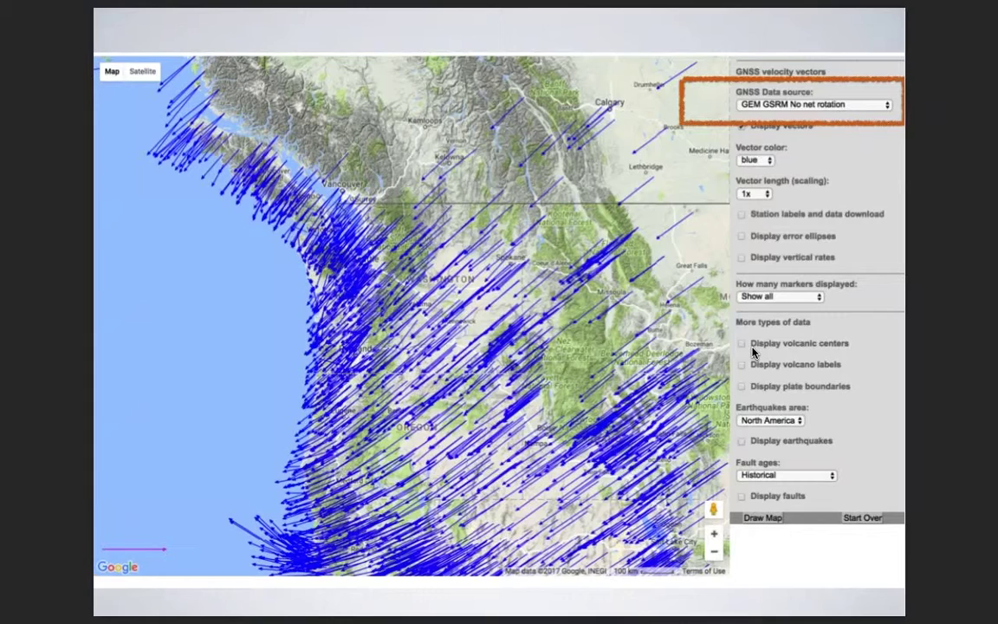
pyautogui.press('Right')
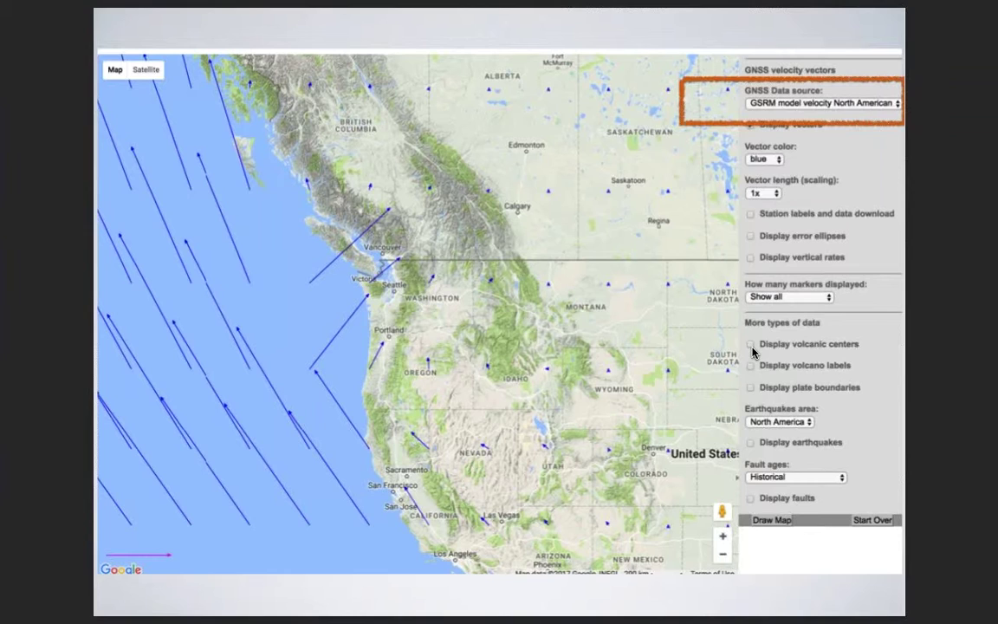
# Step: Advance through the global model, plate-boundary, volcano error-ellipse, NAM08 and vector-colour slides to the yellow-vector slide
pyautogui.press('Right')
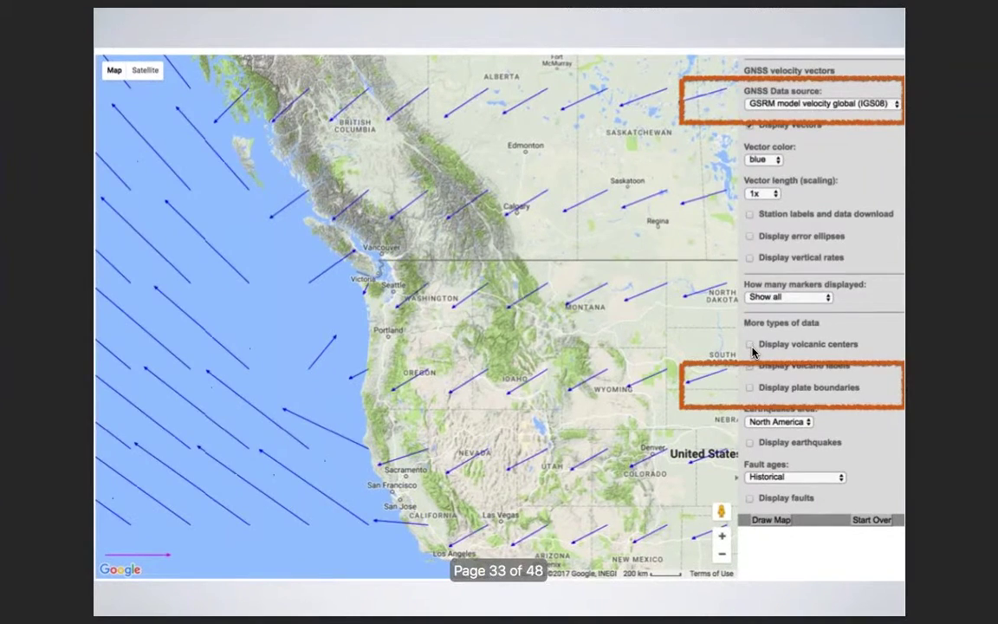
pyautogui.press('Right')
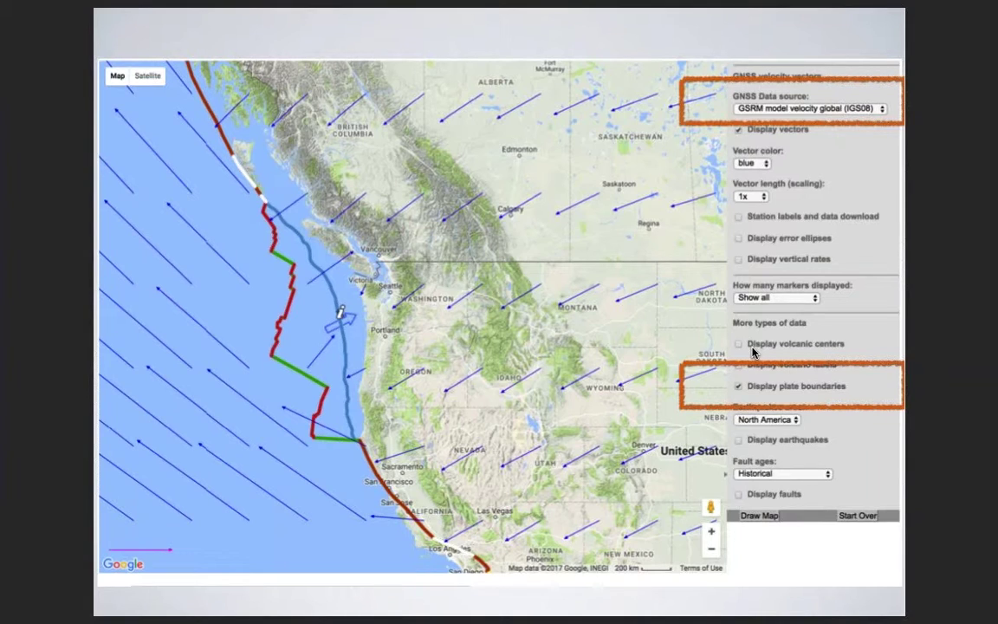
pyautogui.press('Right')
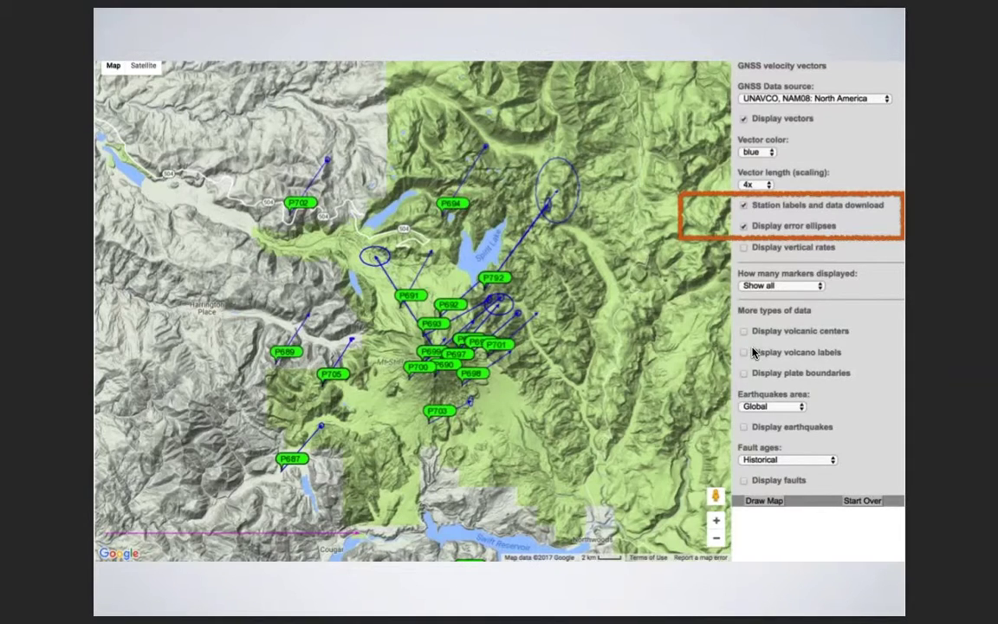
pyautogui.press('Right')
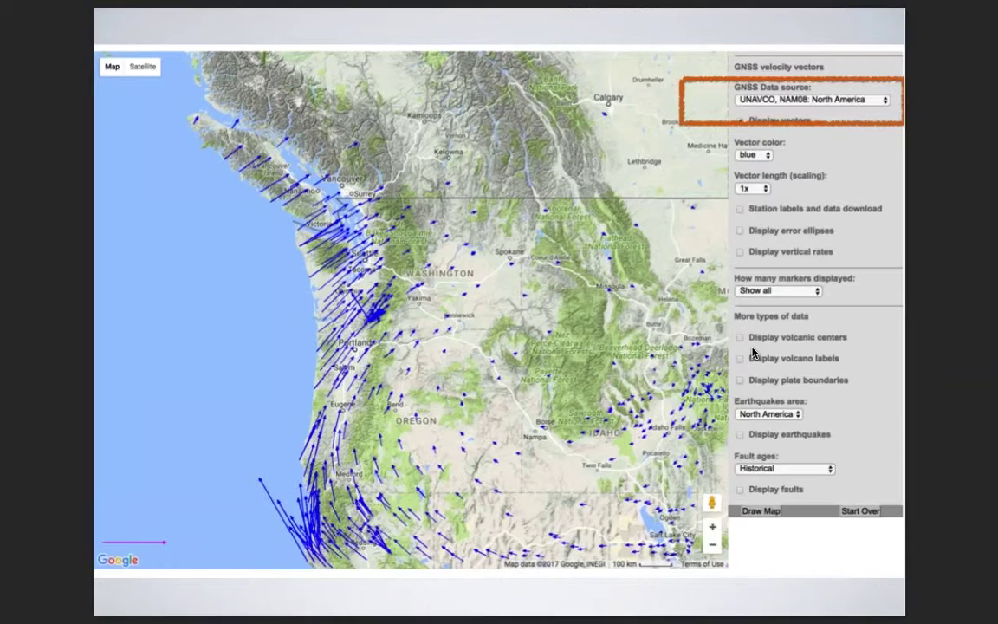
pyautogui.press('Right')
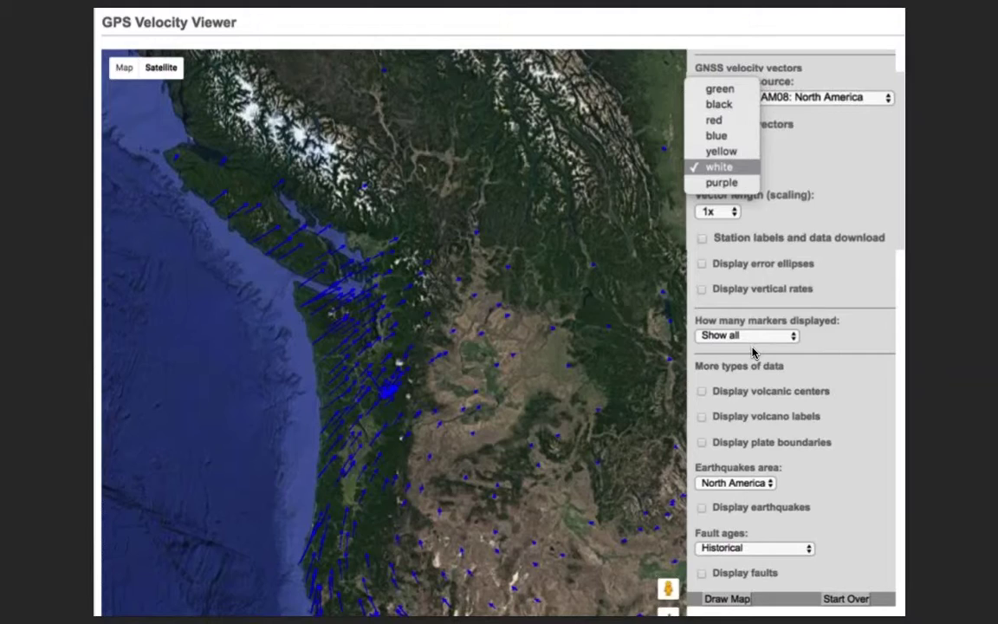
pyautogui.press('Right')
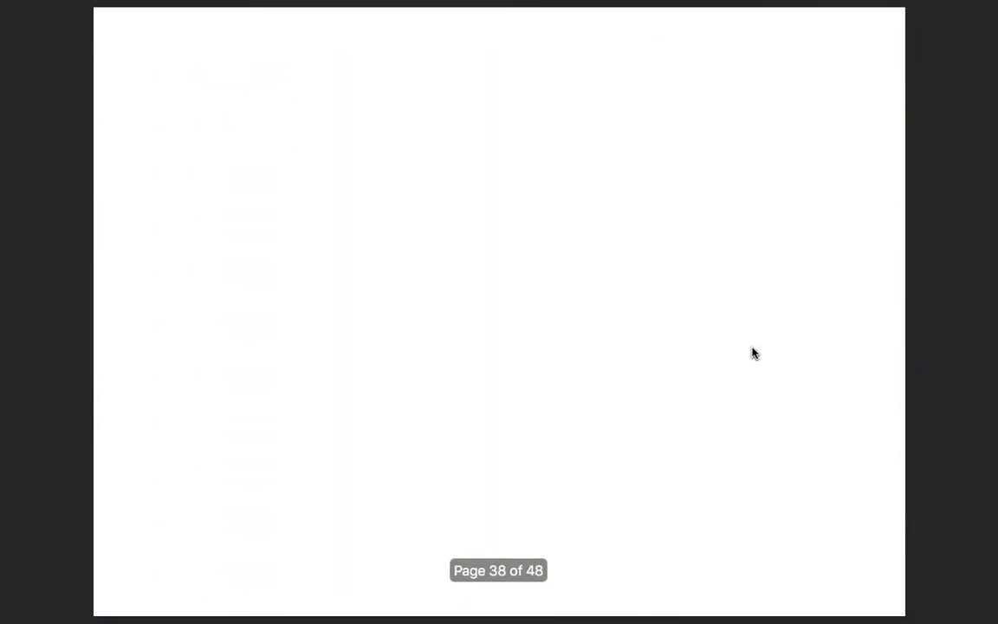